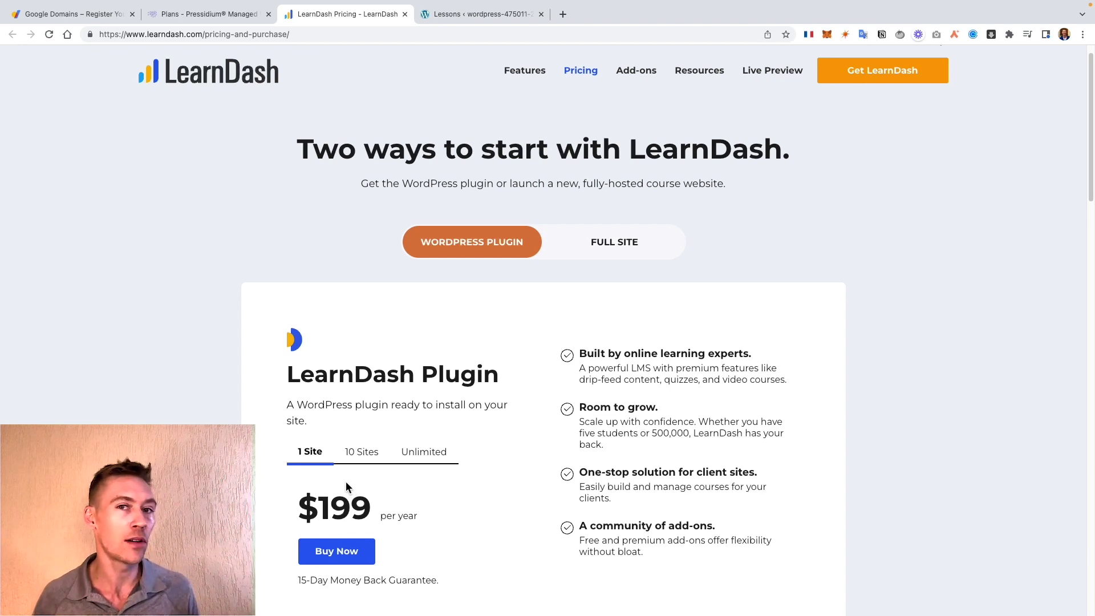
# Switch from the LearnDash pricing page to the WordPress admin site and open its dashboard
pyautogui.click(434, 16)
pyautogui.click(55, 156)
pyautogui.moveTo(42, 81)
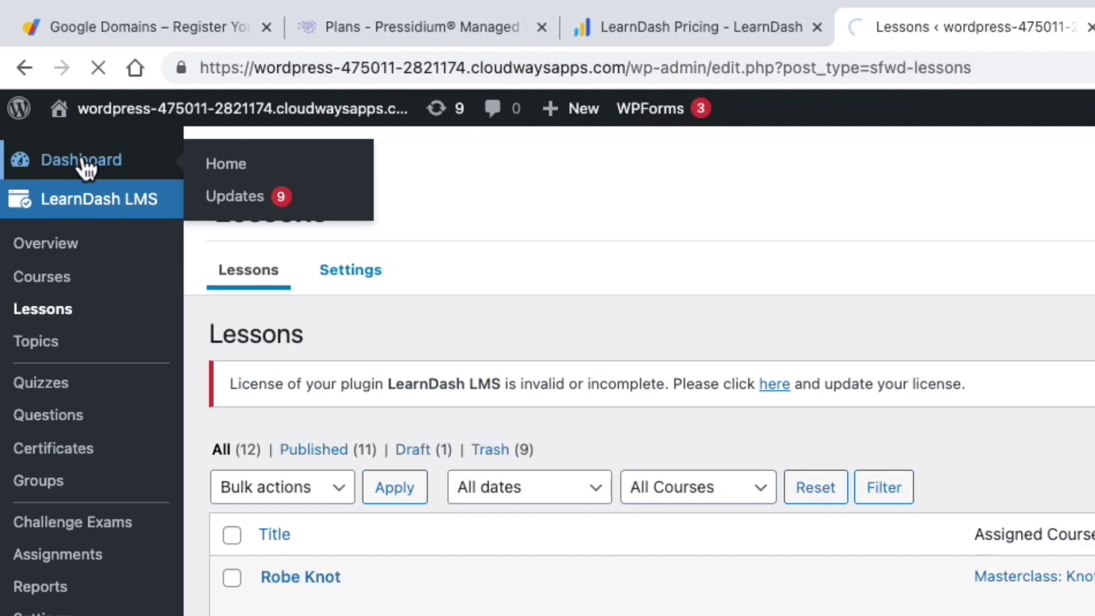
pyautogui.click(85, 165)
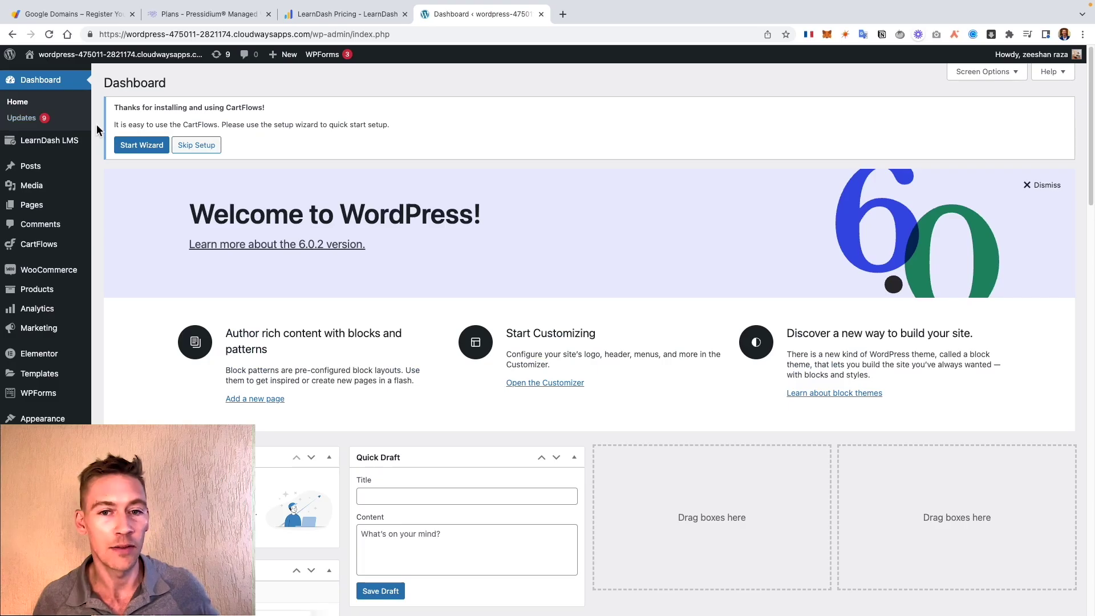
# Open the upload form for adding a new plugin and browse for a plugin .zip file, then cancel the file selection
pyautogui.moveTo(49, 239)
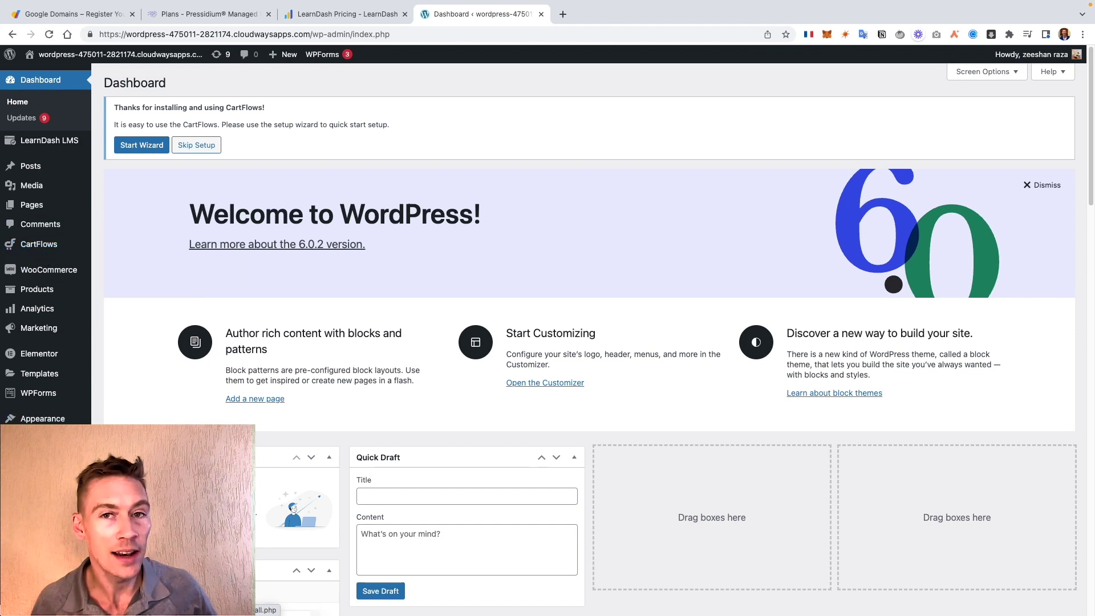
pyautogui.click(114, 461)
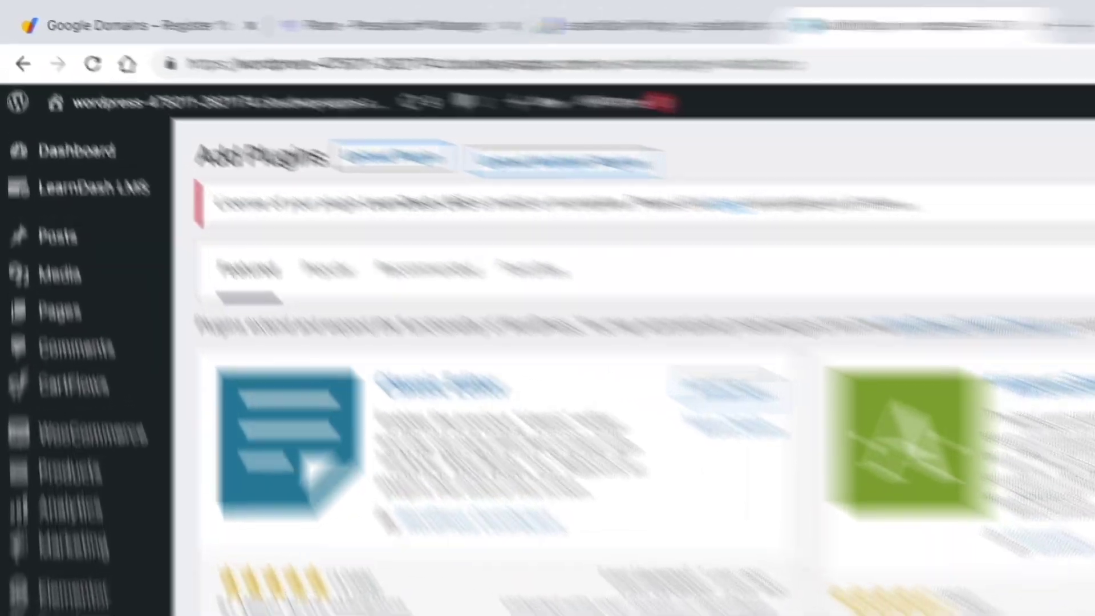
pyautogui.click(385, 157)
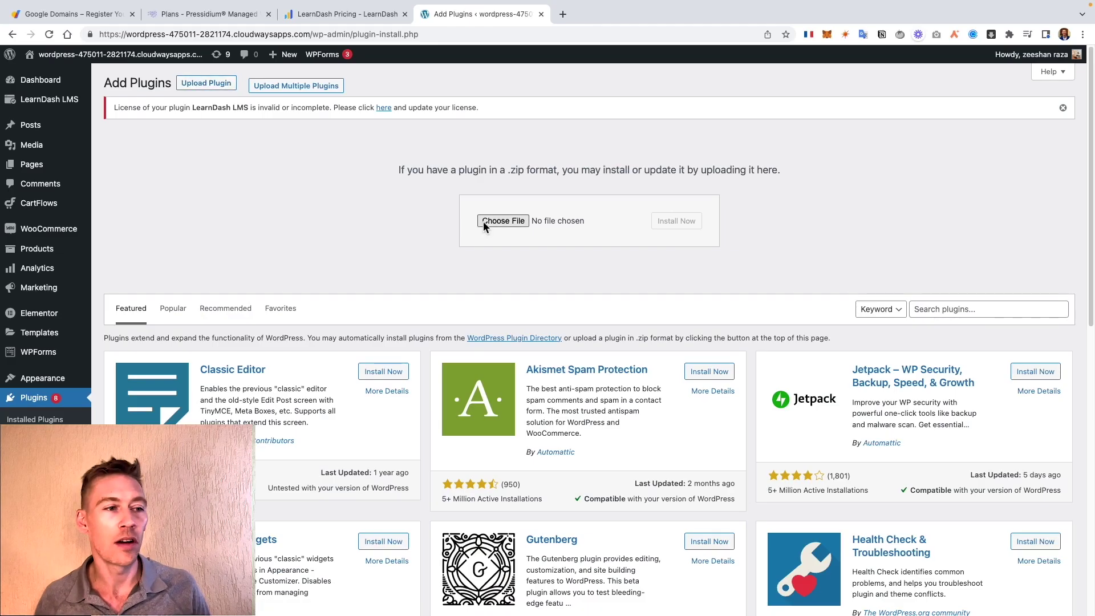
pyautogui.click(484, 222)
pyautogui.press('Escape')
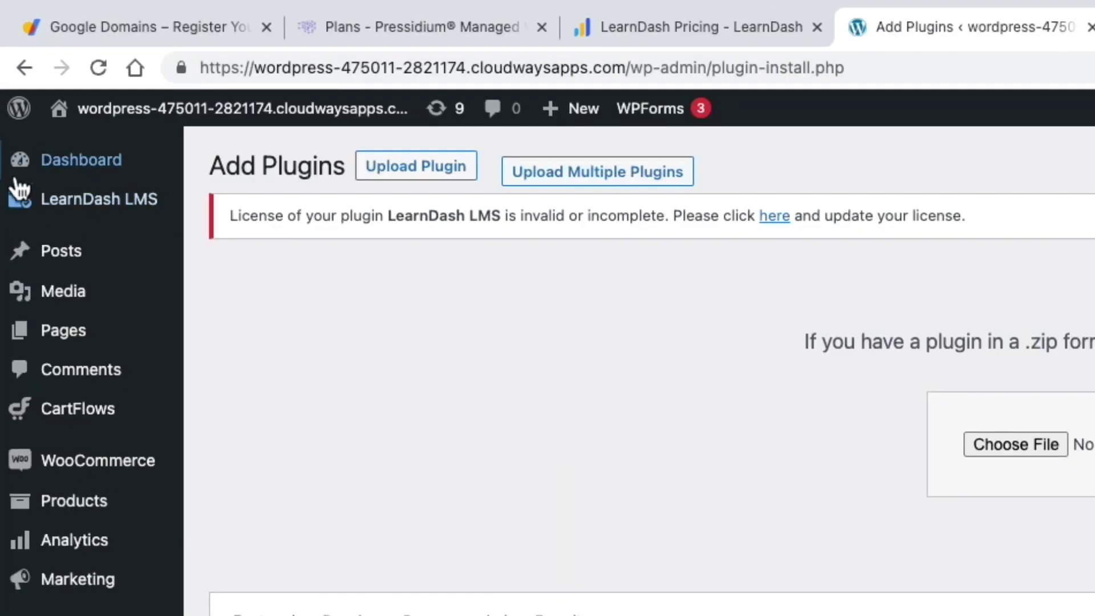
# Create a LearnDash course titled "Masterclass: Knot Tying", save it as a draft and open its course builder
pyautogui.click(32, 201)
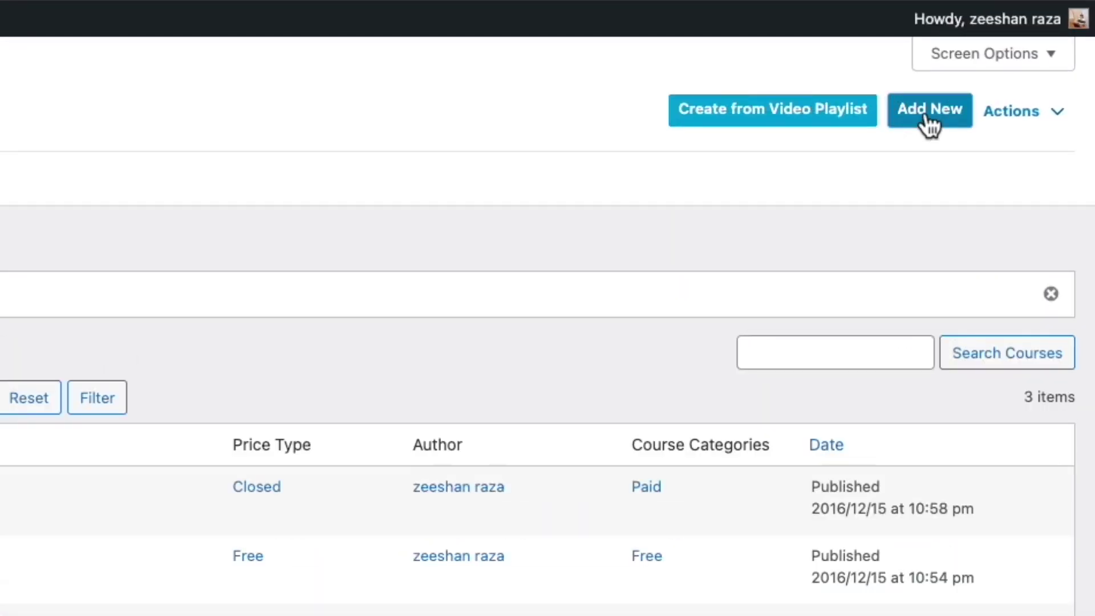
pyautogui.click(930, 111)
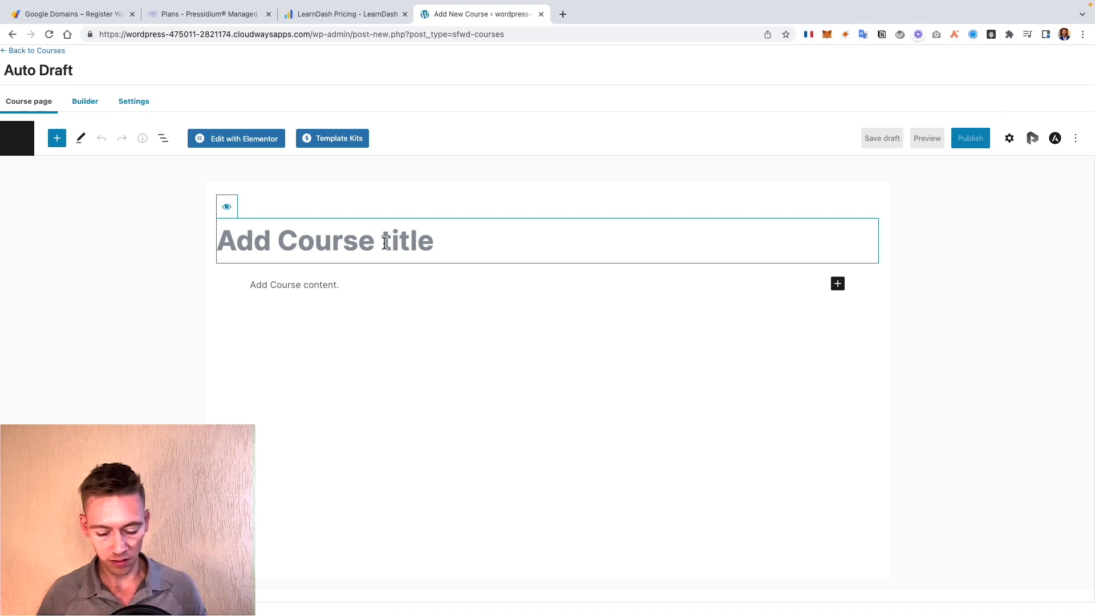
pyautogui.write('Masterc')
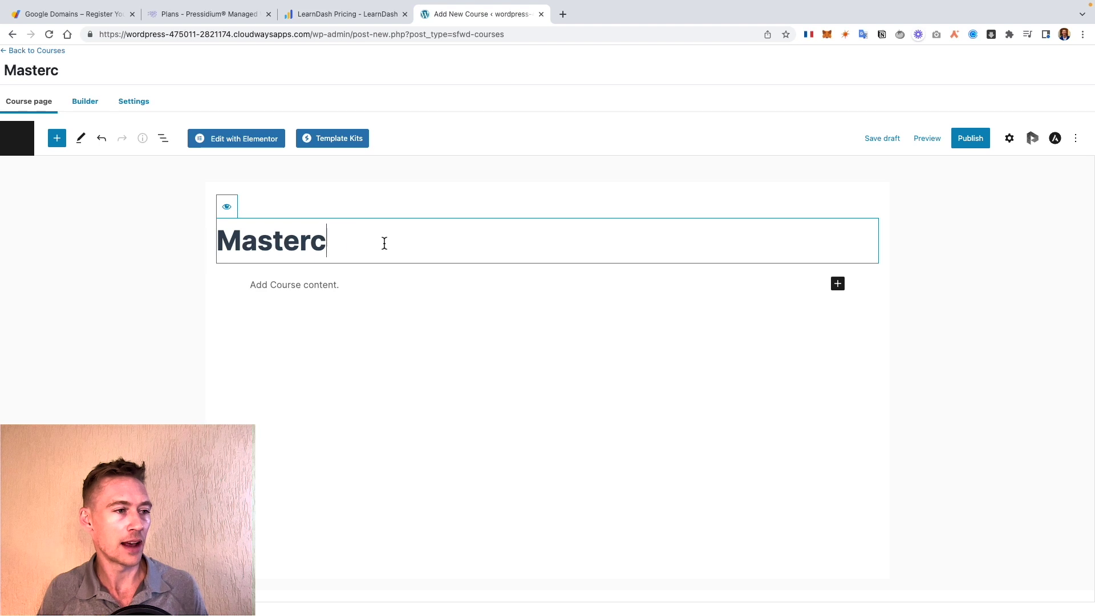
pyautogui.write('lass: Knot Tying')
pyautogui.click(881, 139)
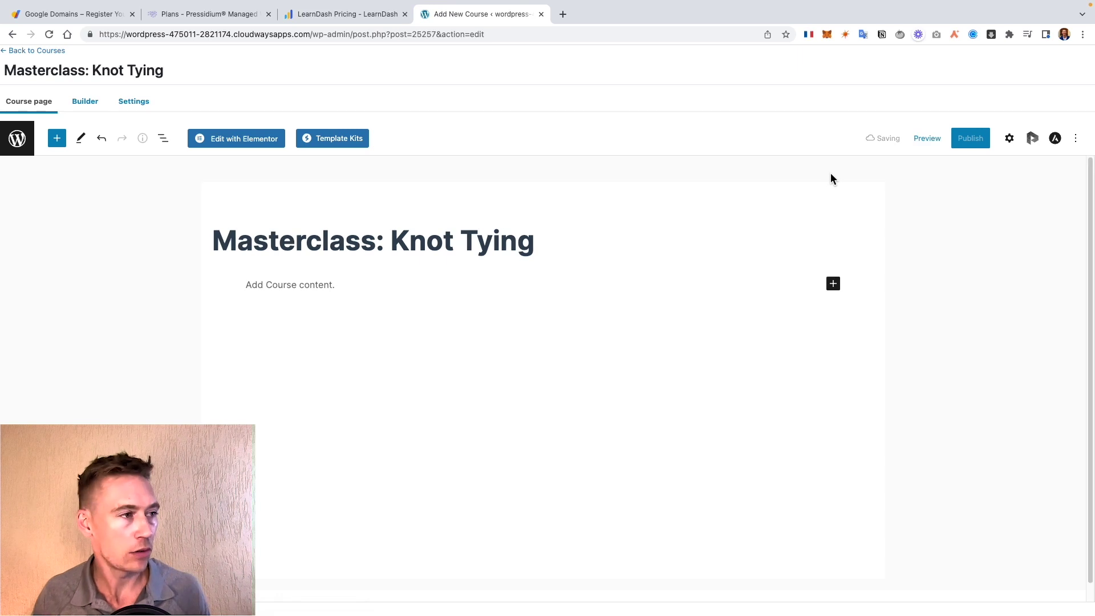
pyautogui.click(85, 107)
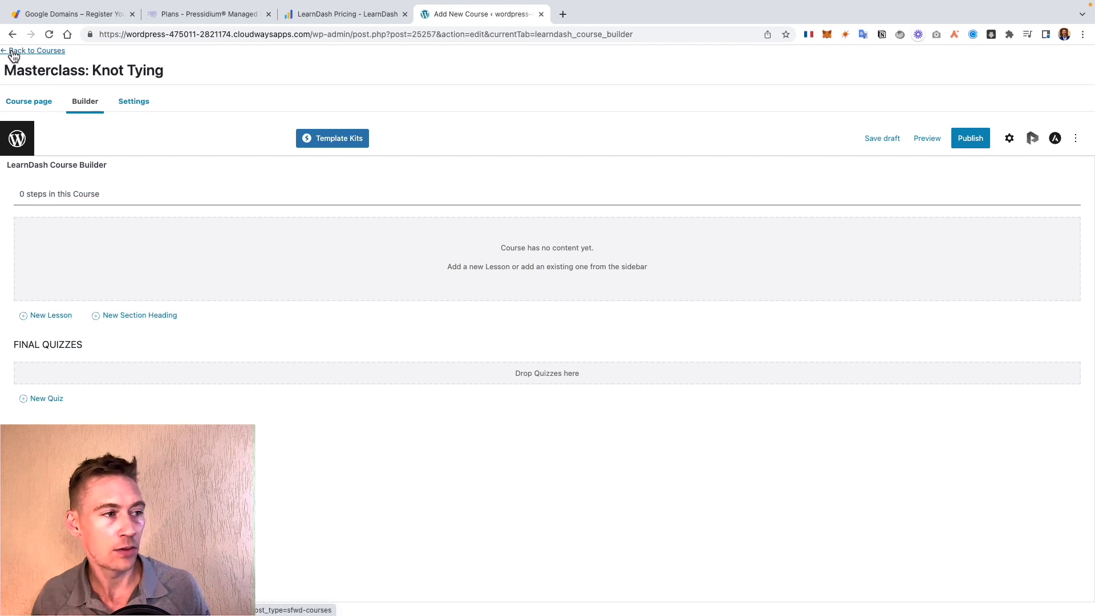
# Create a new LearnDash lesson titled "Fisher's Knot" and save it as a draft
pyautogui.click(14, 53)
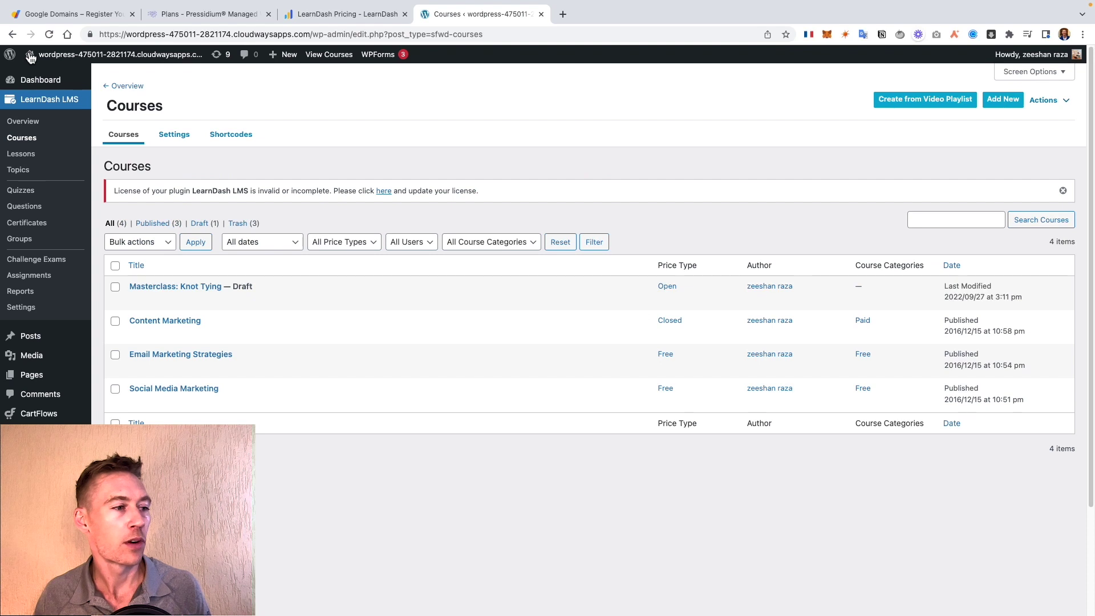
pyautogui.click(32, 158)
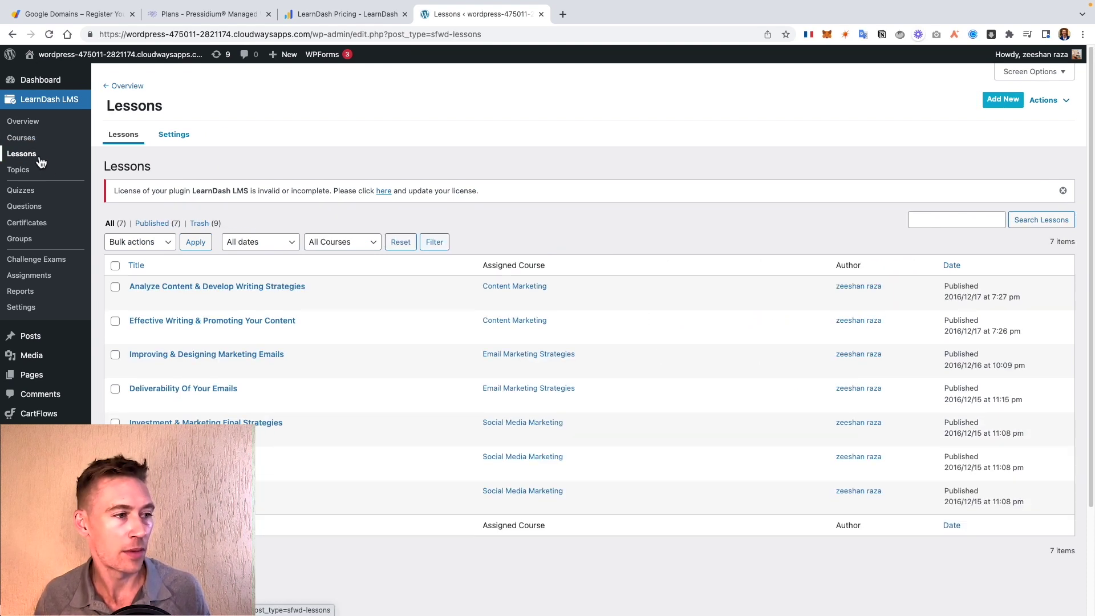
pyautogui.click(994, 109)
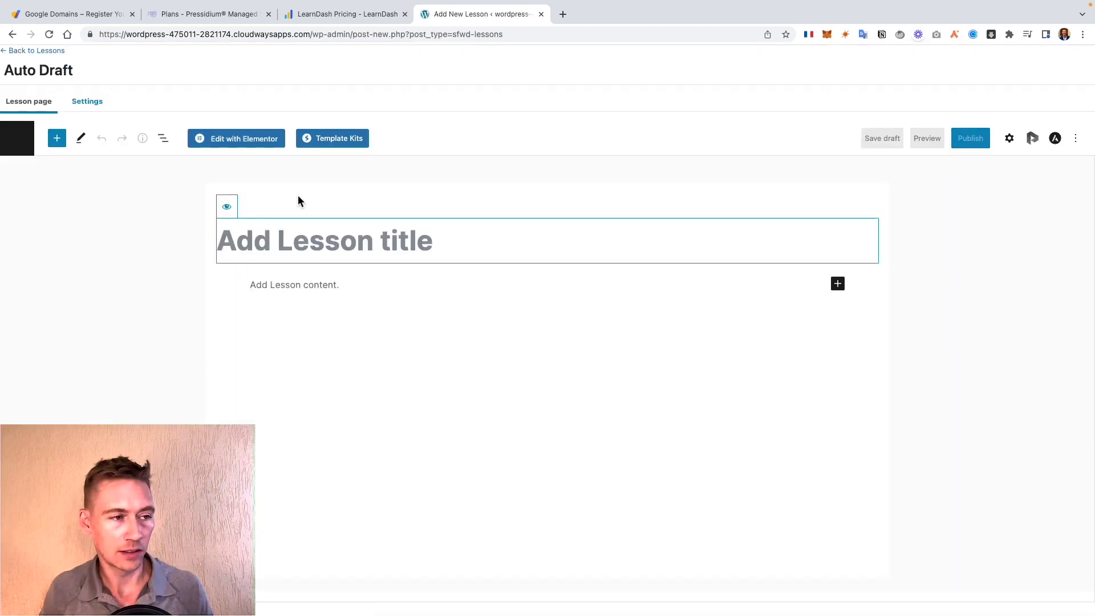
pyautogui.write("Fisher's Knot")
pyautogui.click(882, 138)
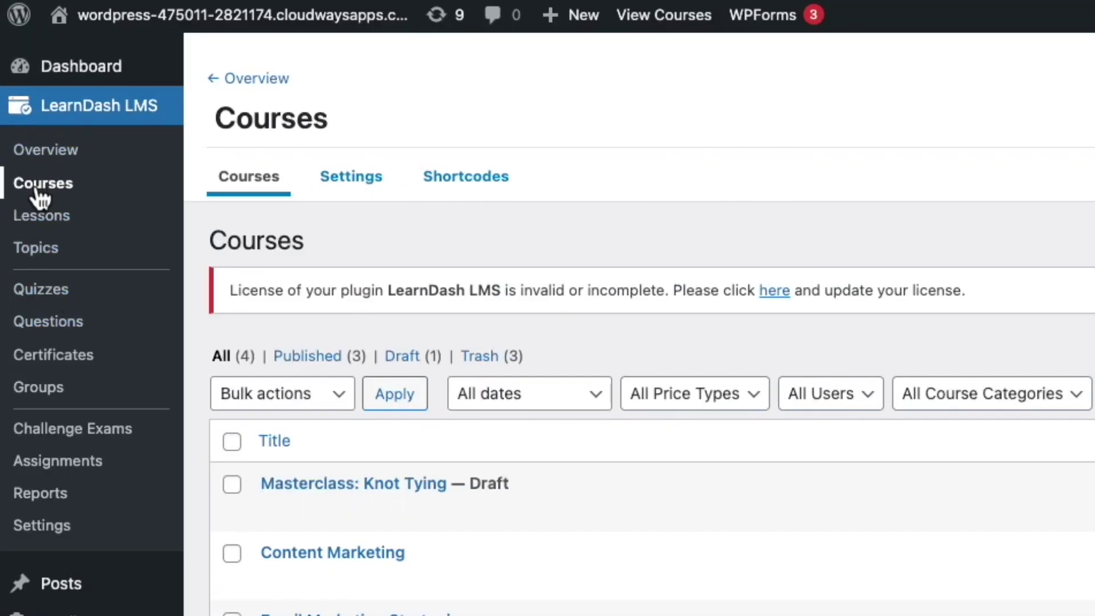
# Reopen the "Masterclass: Knot Tying" course in the course builder and add a lesson titled "Row Knot"
pyautogui.click(356, 484)
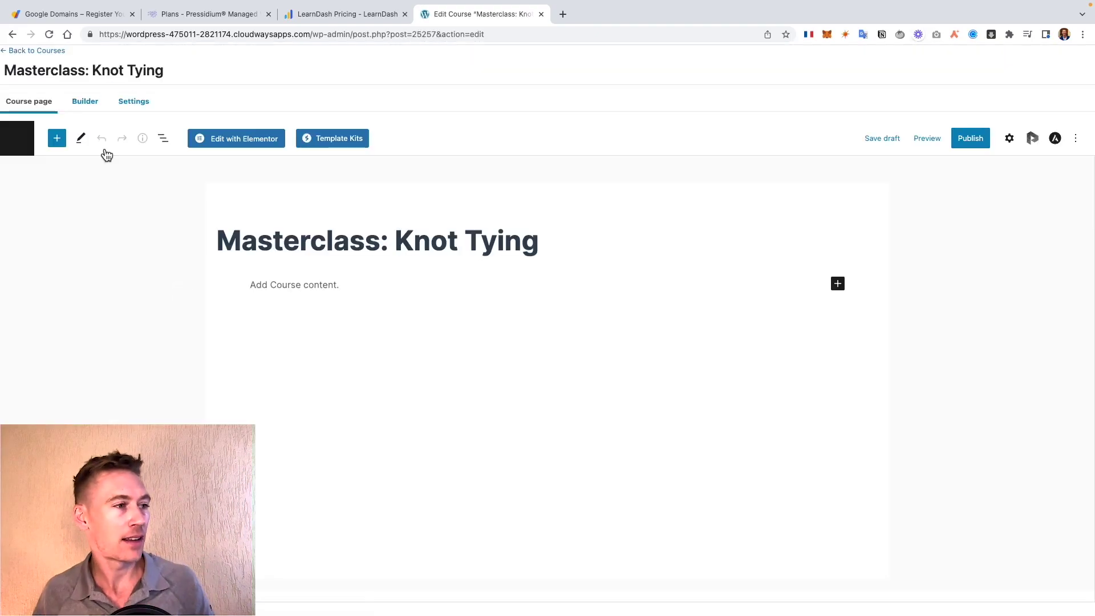
pyautogui.click(82, 105)
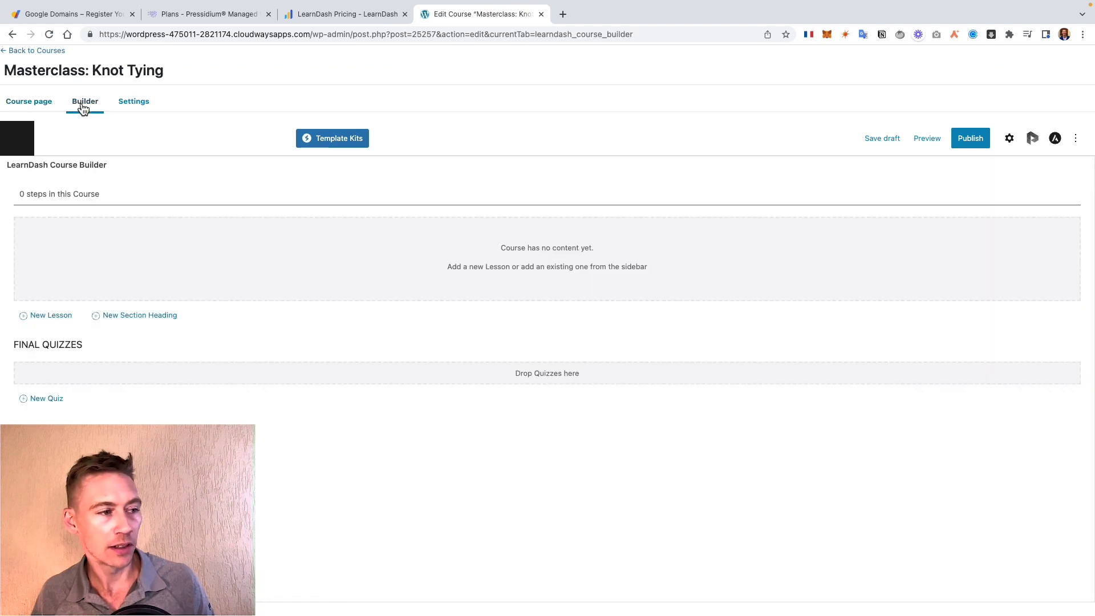
pyautogui.click(66, 320)
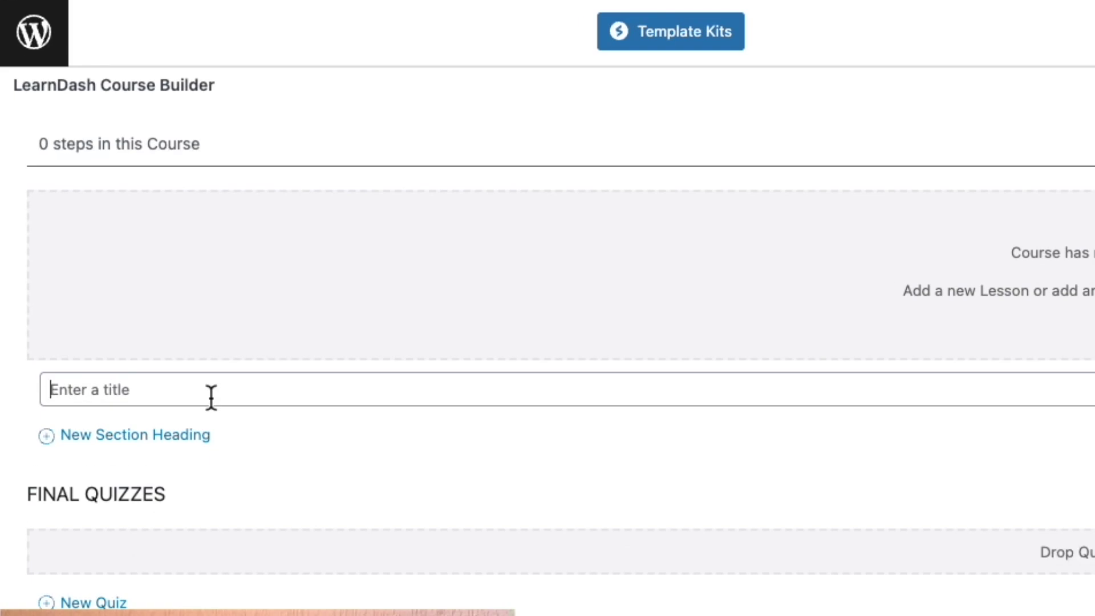
pyautogui.write('Row Knot')
pyautogui.press('Return')
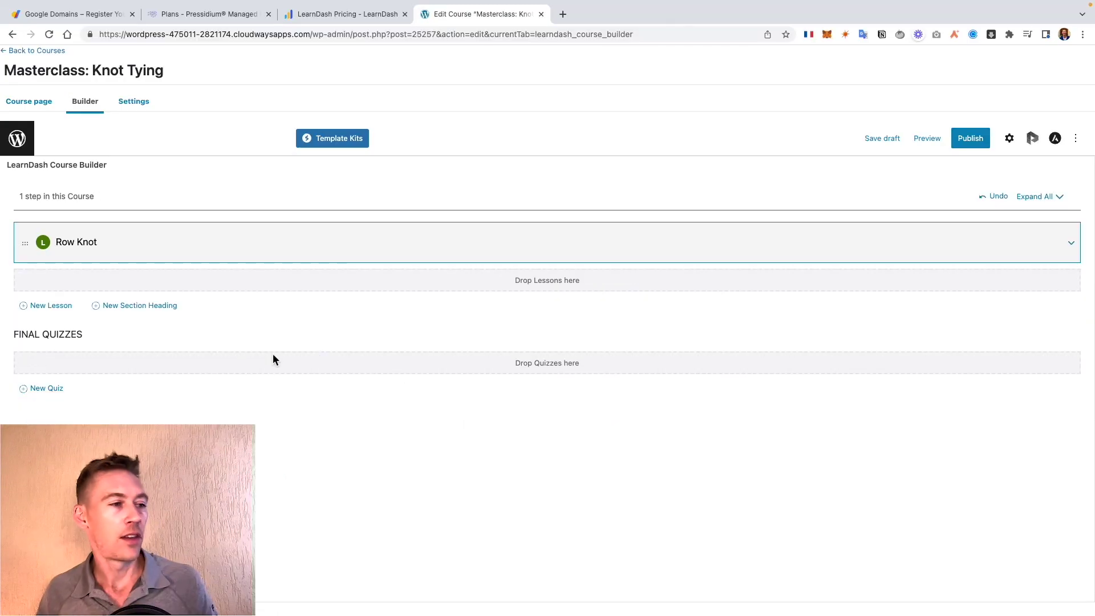
# Add two more lessons to the course, titled "Flat Knot" and "Robe Knot"
pyautogui.click(45, 309)
pyautogui.write('Flat Knot')
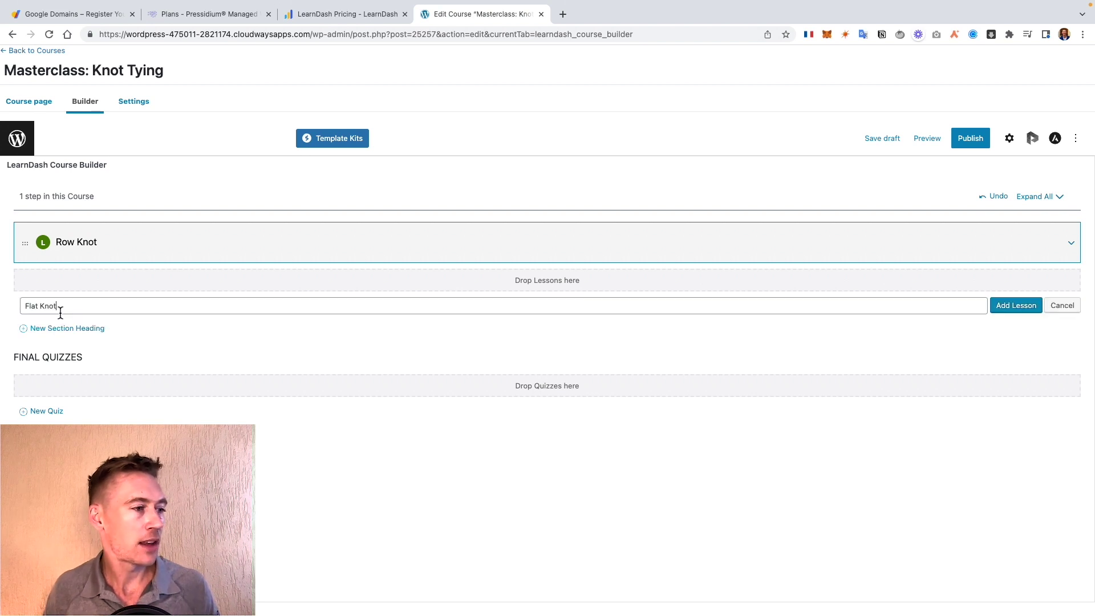
pyautogui.click(995, 305)
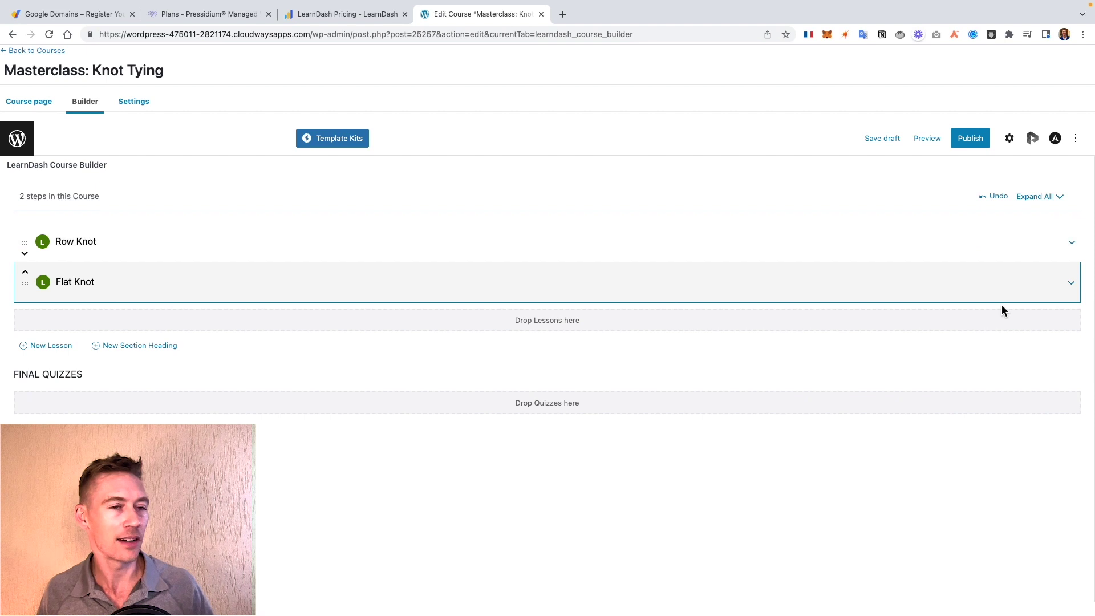
pyautogui.click(39, 346)
pyautogui.write('Robe Knot')
pyautogui.click(1021, 348)
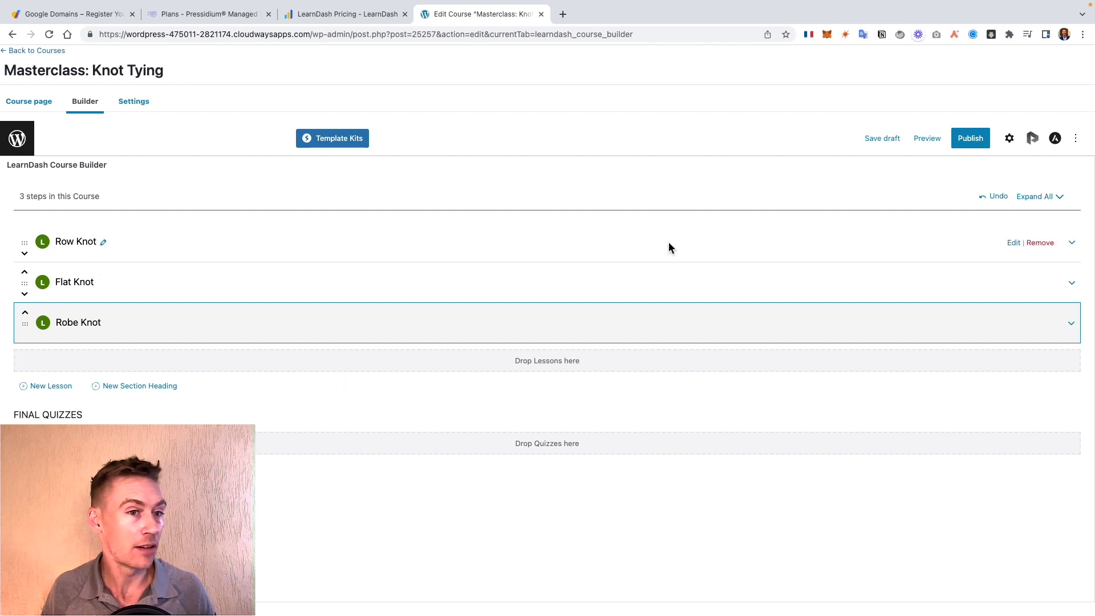
# Open the Row Knot lesson for editing and add the paragraph "Watch this video:" to its content
pyautogui.click(1011, 243)
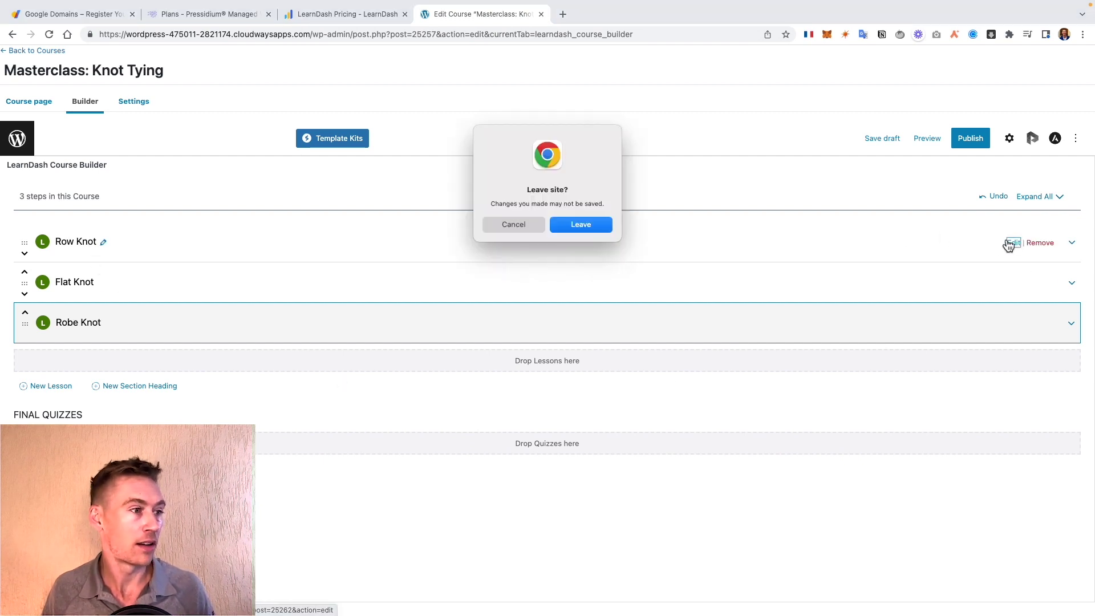
pyautogui.click(577, 224)
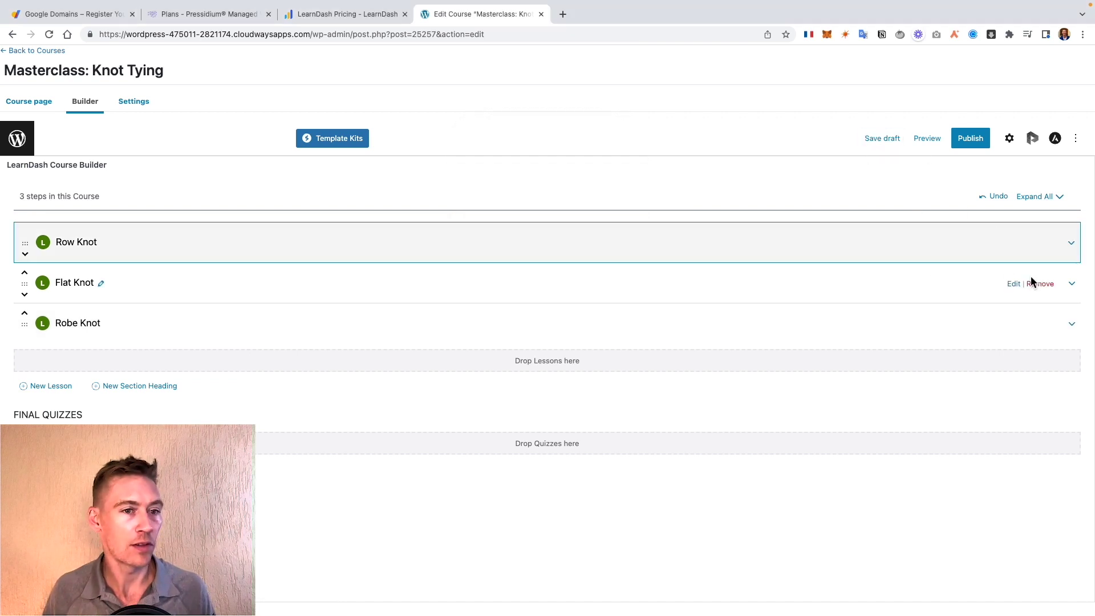
pyautogui.click(1013, 244)
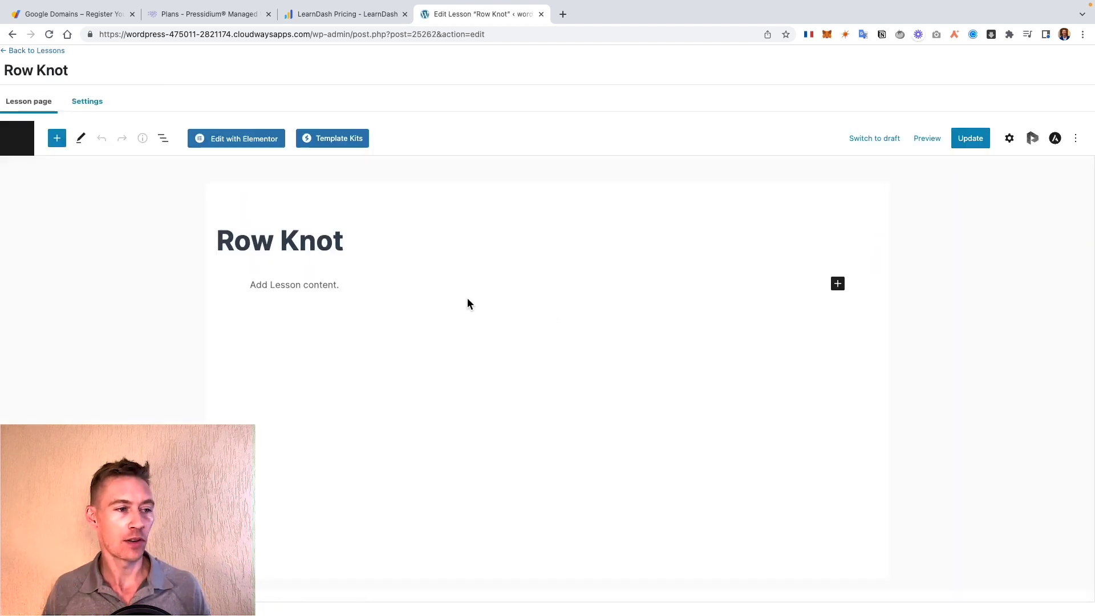
pyautogui.click(318, 288)
pyautogui.write('Watch this video:')
pyautogui.press('Return')
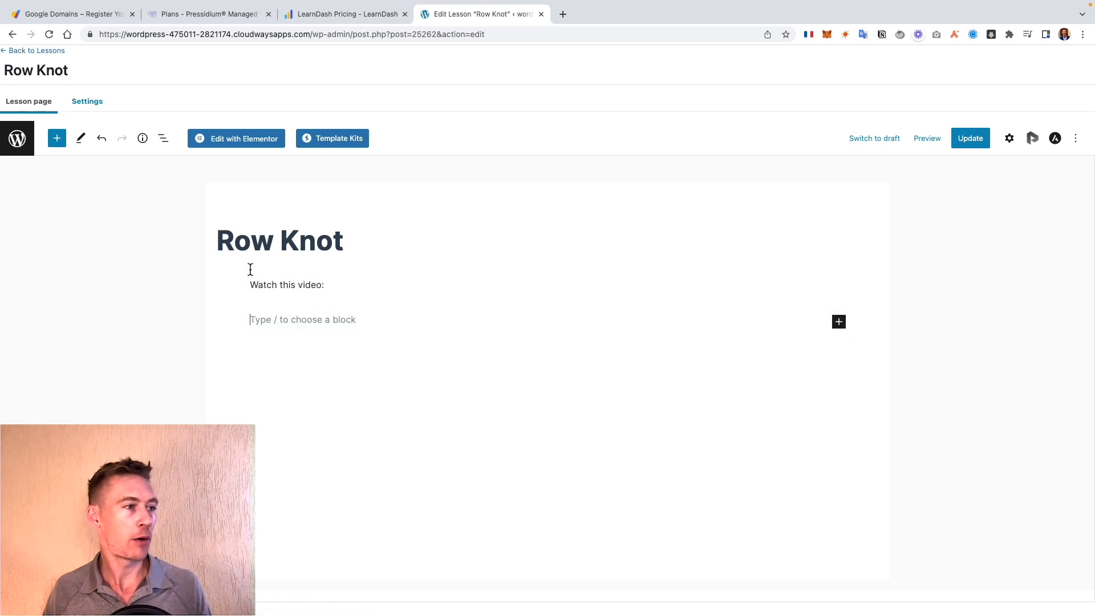
# Insert a YouTube block below the paragraph in the Row Knot lesson and embed the copied video link
pyautogui.click(57, 138)
pyautogui.write('you')
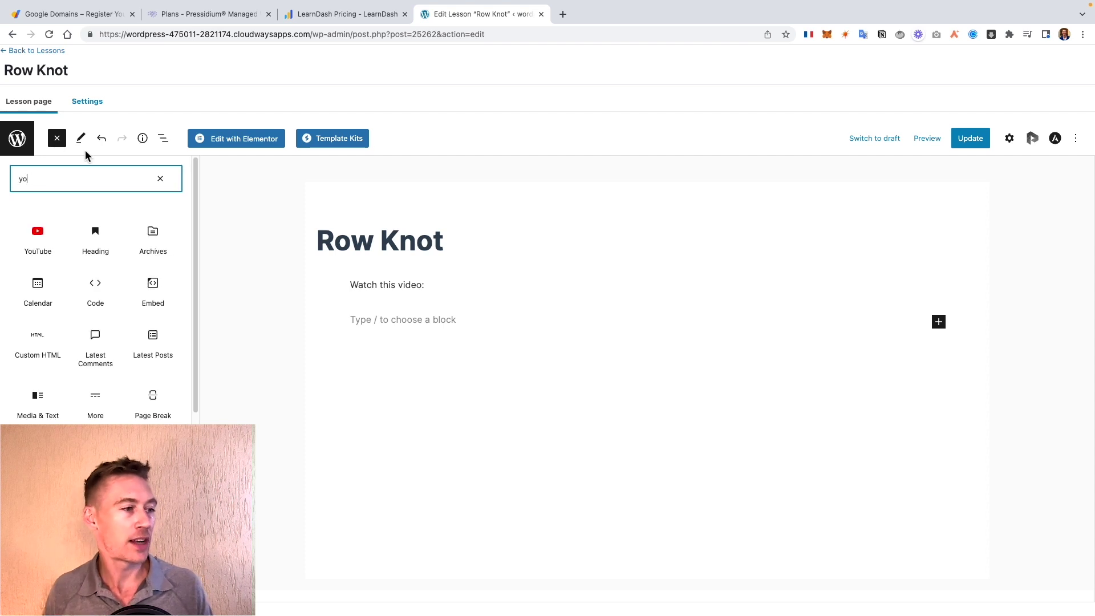
pyautogui.click(37, 235)
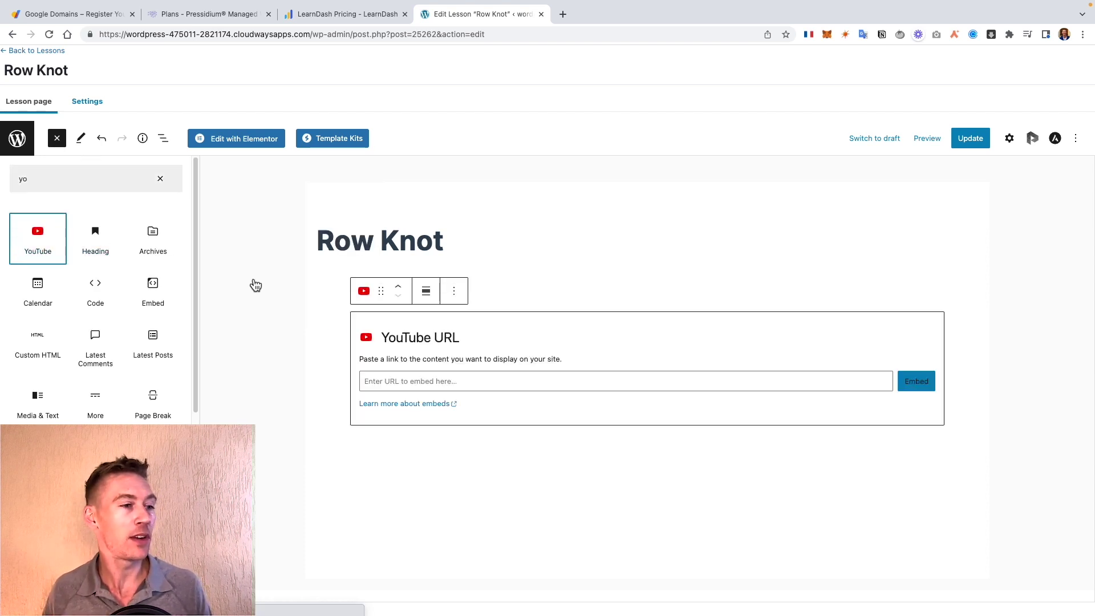
pyautogui.click(466, 387)
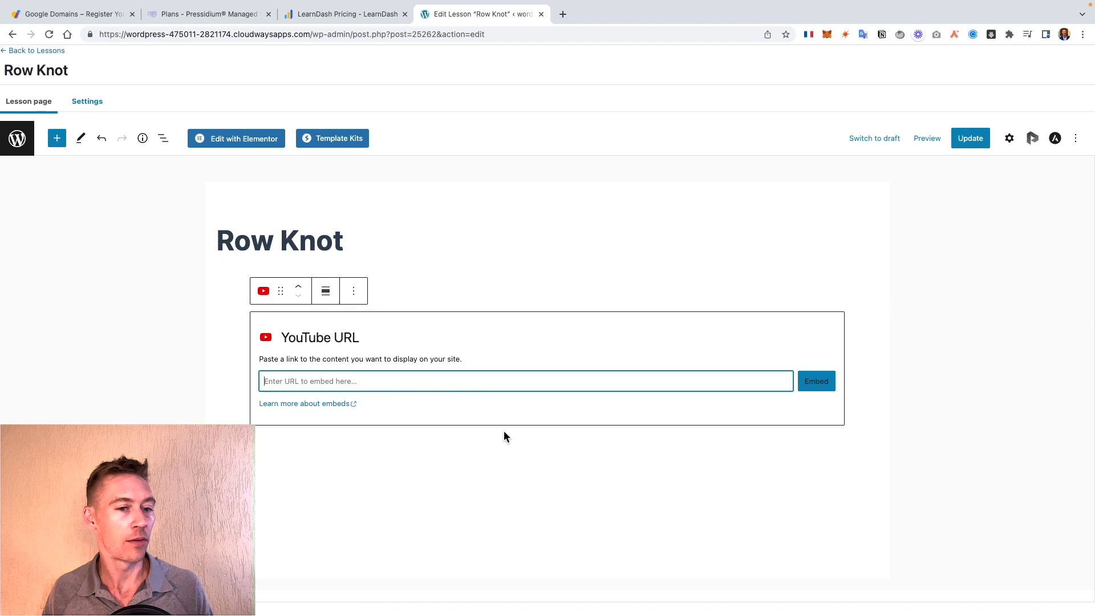
pyautogui.press('super+Tab')
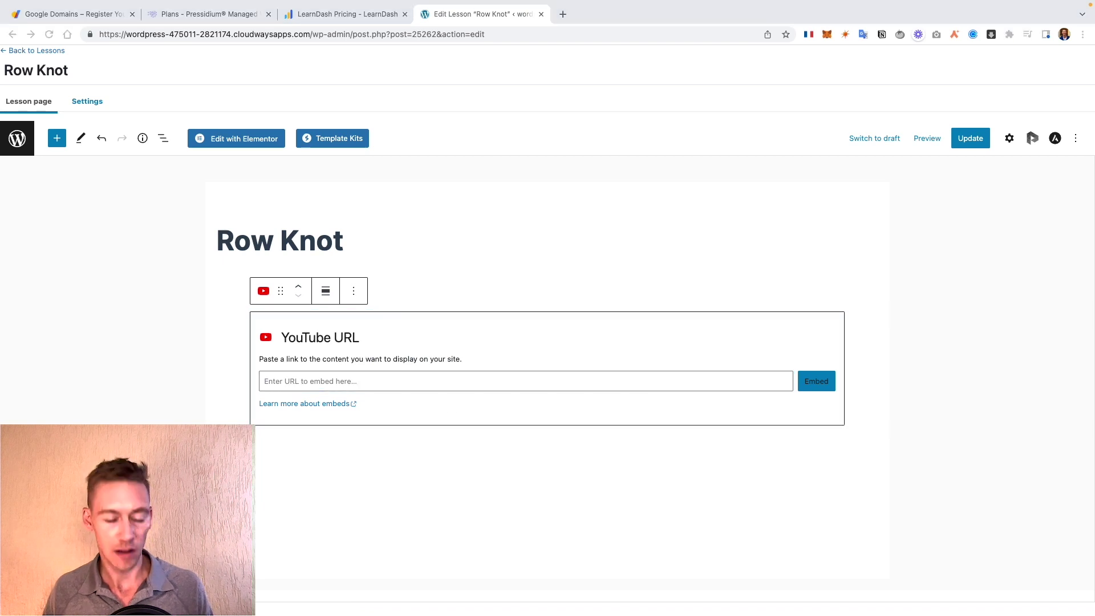
pyautogui.click(457, 381)
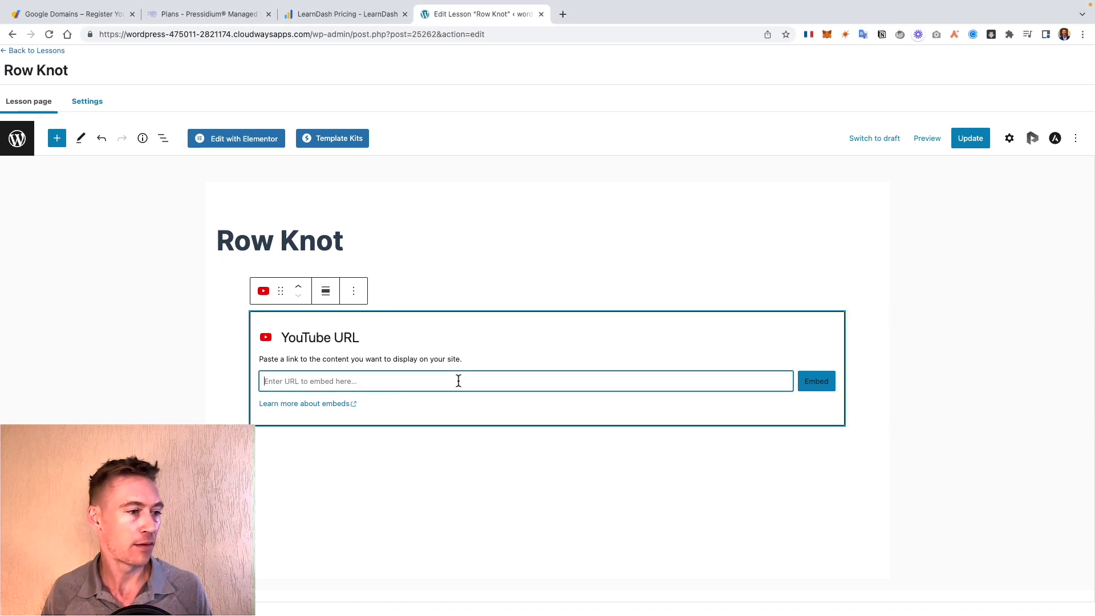
pyautogui.press('super+v')
pyautogui.click(816, 381)
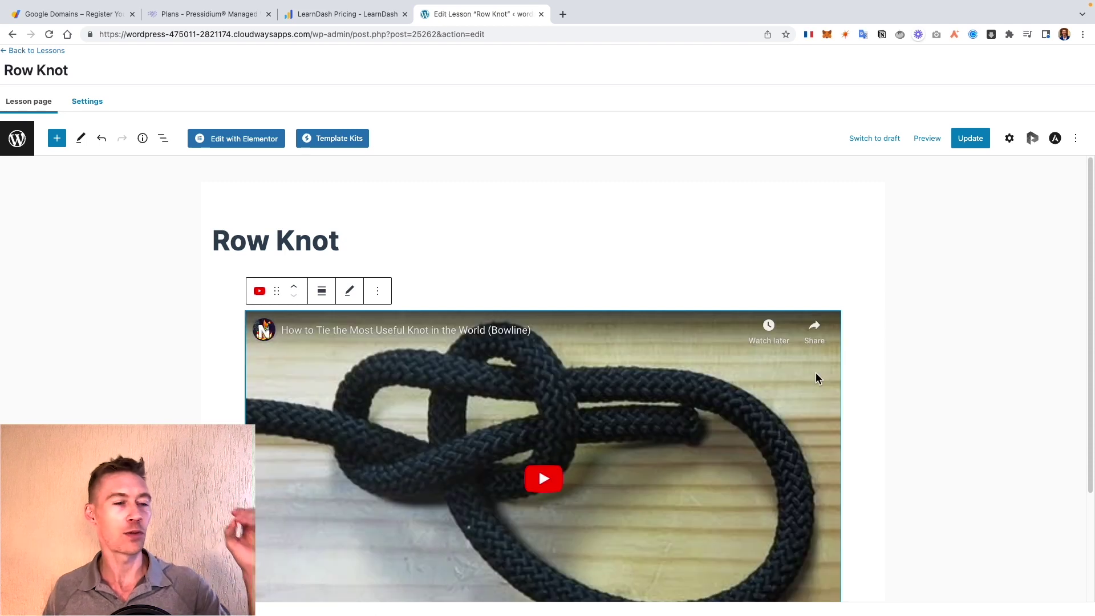
# Check the embedded video, save the Row Knot lesson and return to the lessons list
pyautogui.scroll(-5, 564, 268)
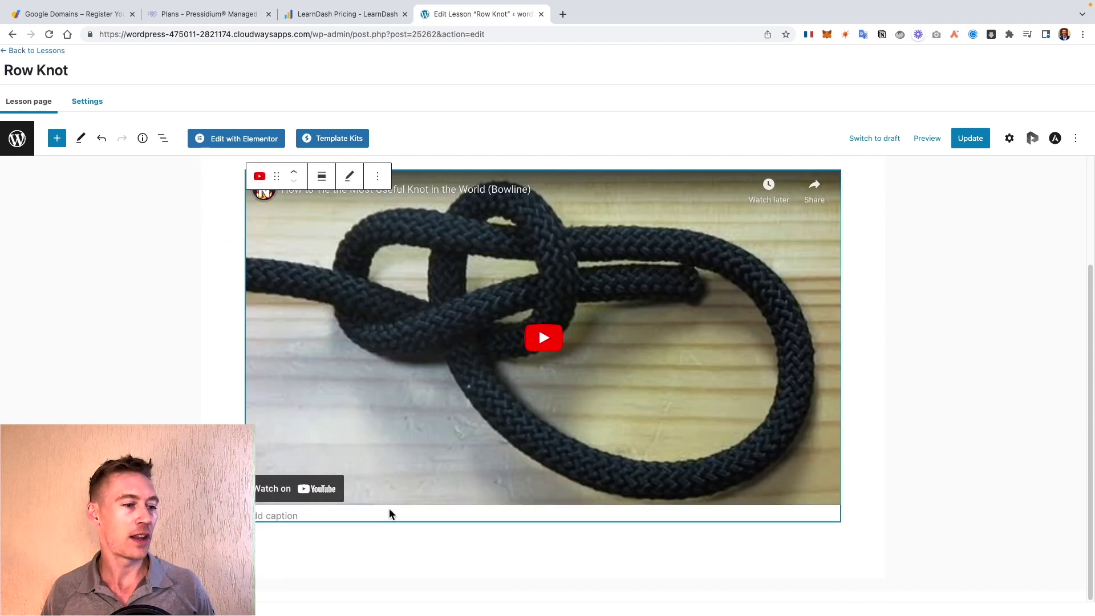
pyautogui.scroll(4, 380, 227)
pyautogui.scroll(1, 380, 226)
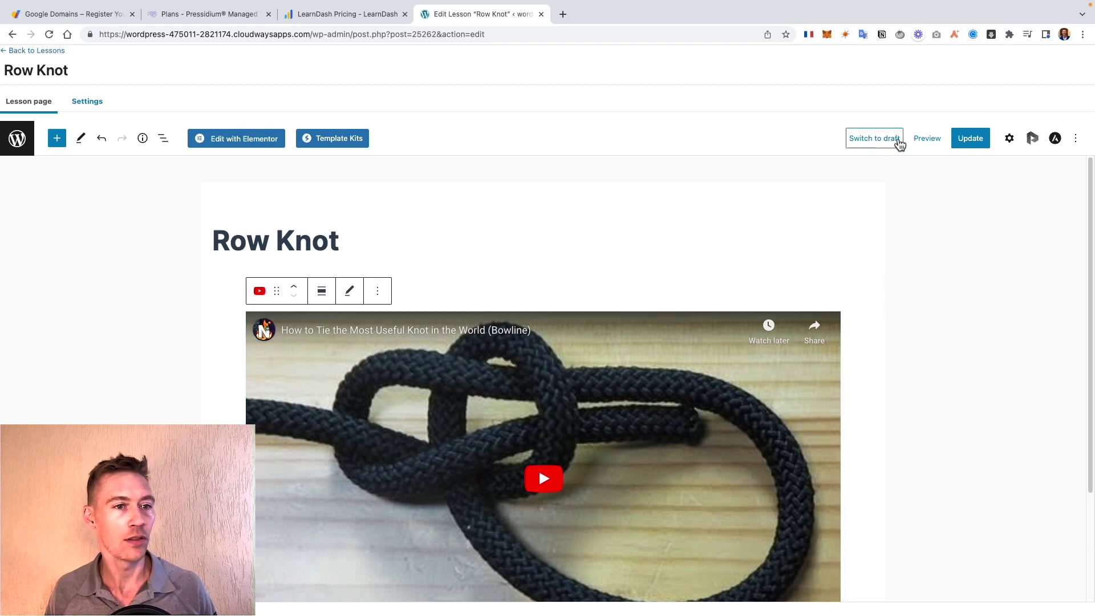
pyautogui.press('super+s')
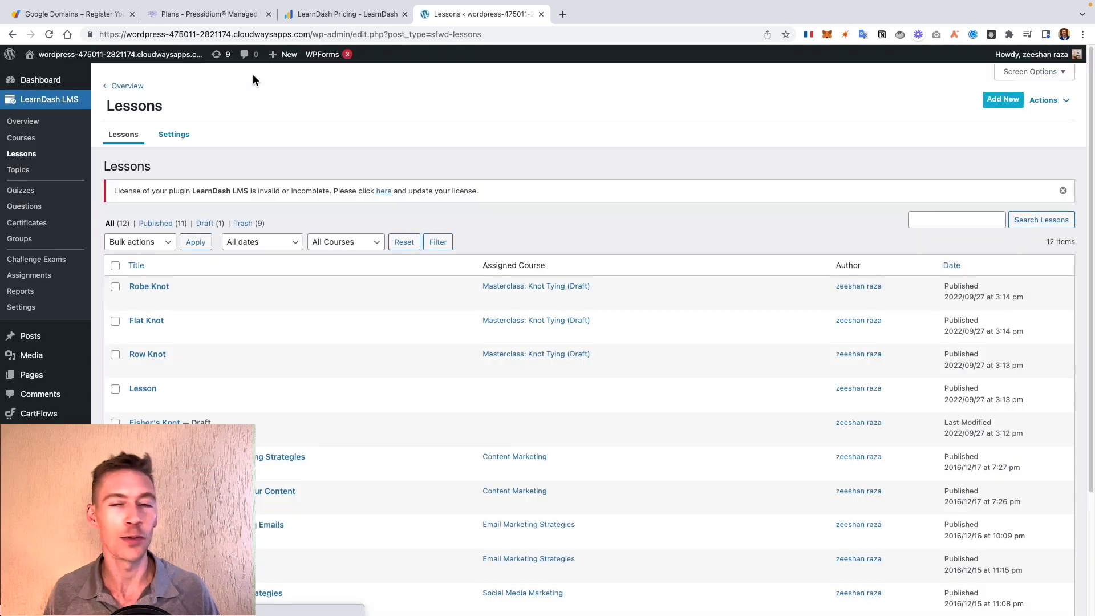
pyautogui.moveTo(146, 301)
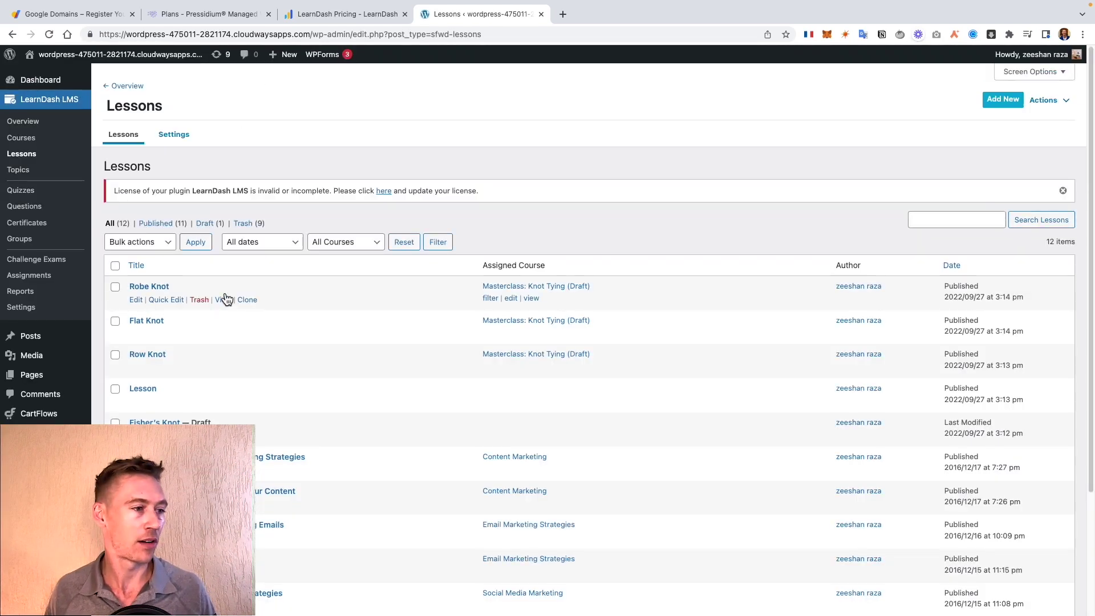